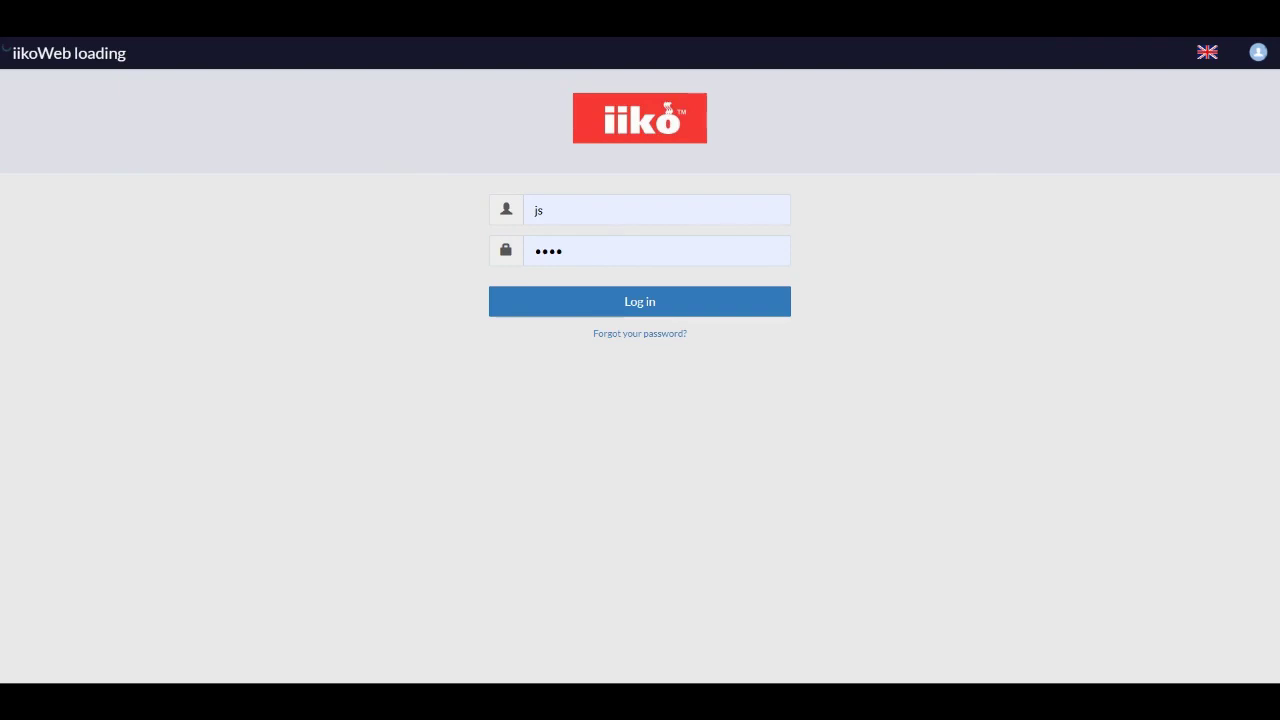
Log in and start a new stock take configuration in the inventory settings
click(677, 311)
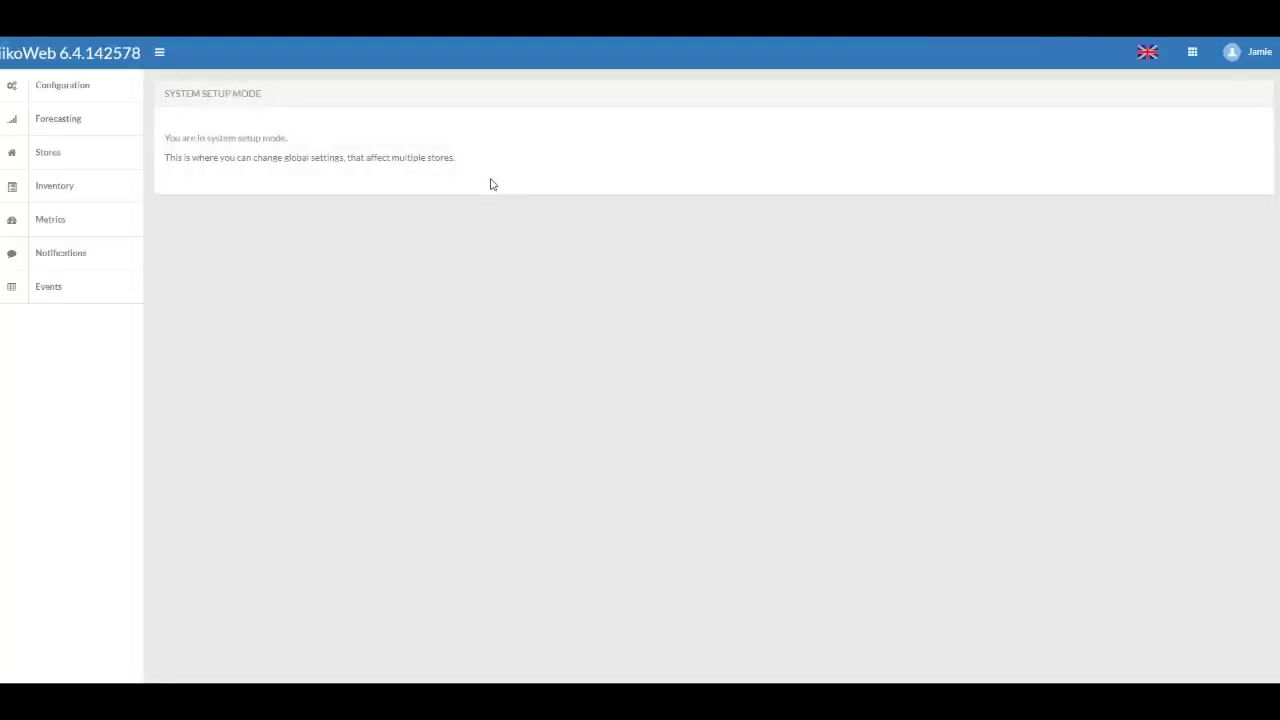
click(41, 187)
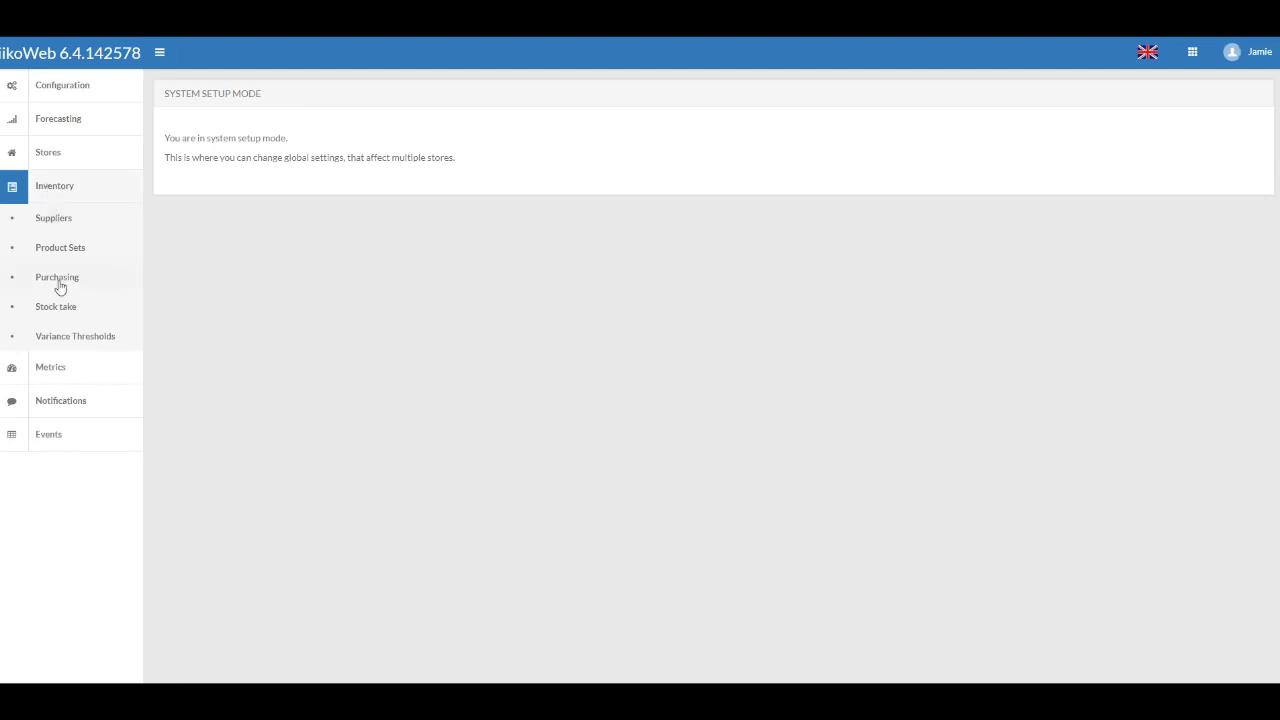
click(57, 311)
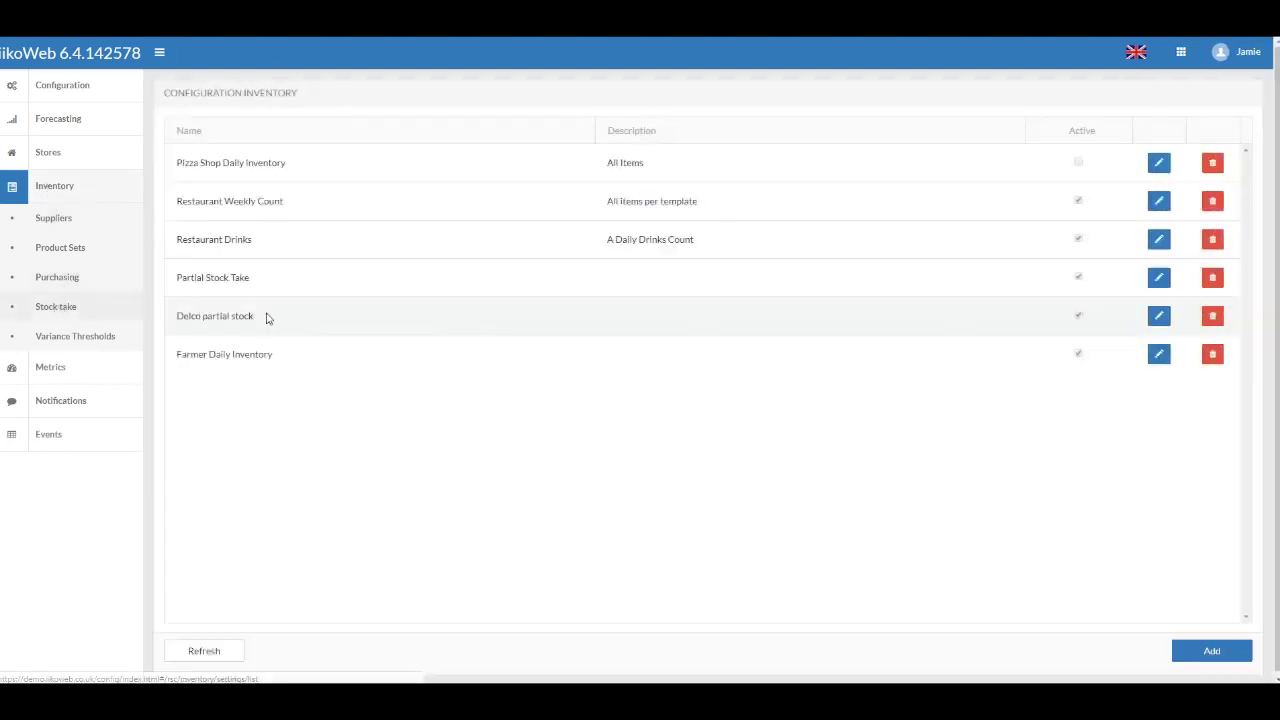
click(1194, 652)
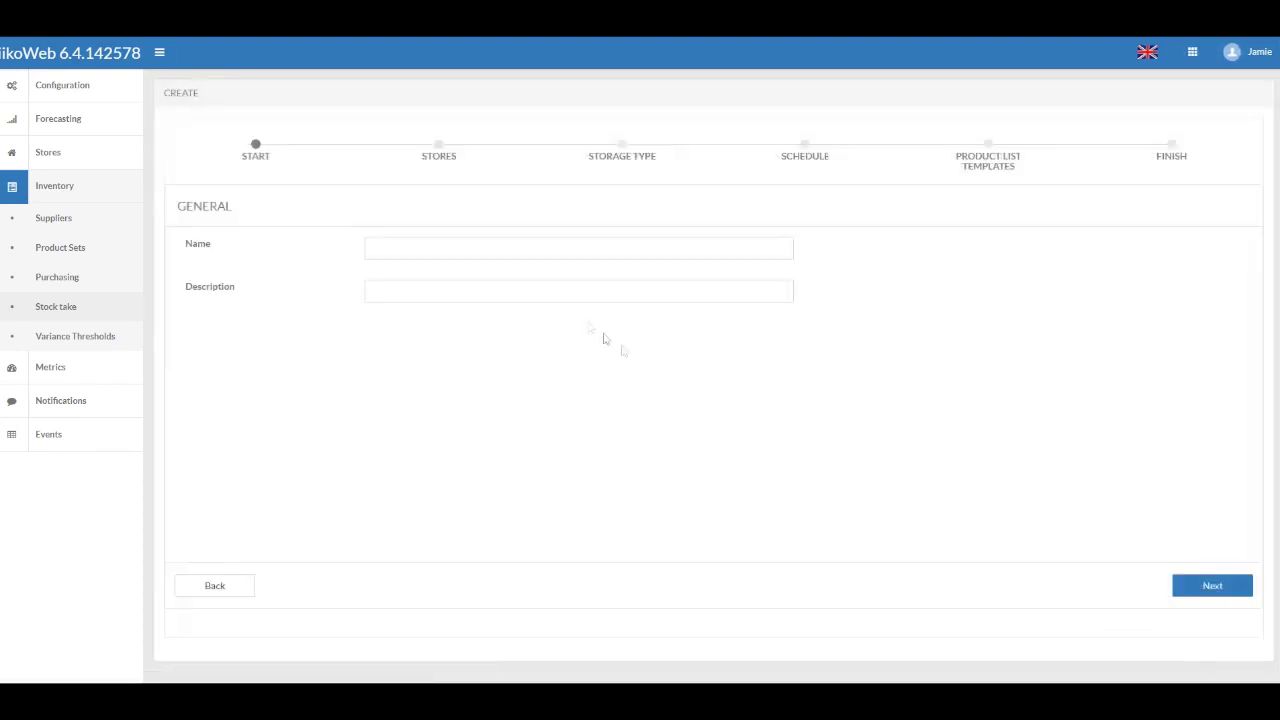
Name the stock take "Restaurant New Count", describe it as "Restaurant Alcohol Count", and continue to store selection
click(537, 250)
text(Restaurant)
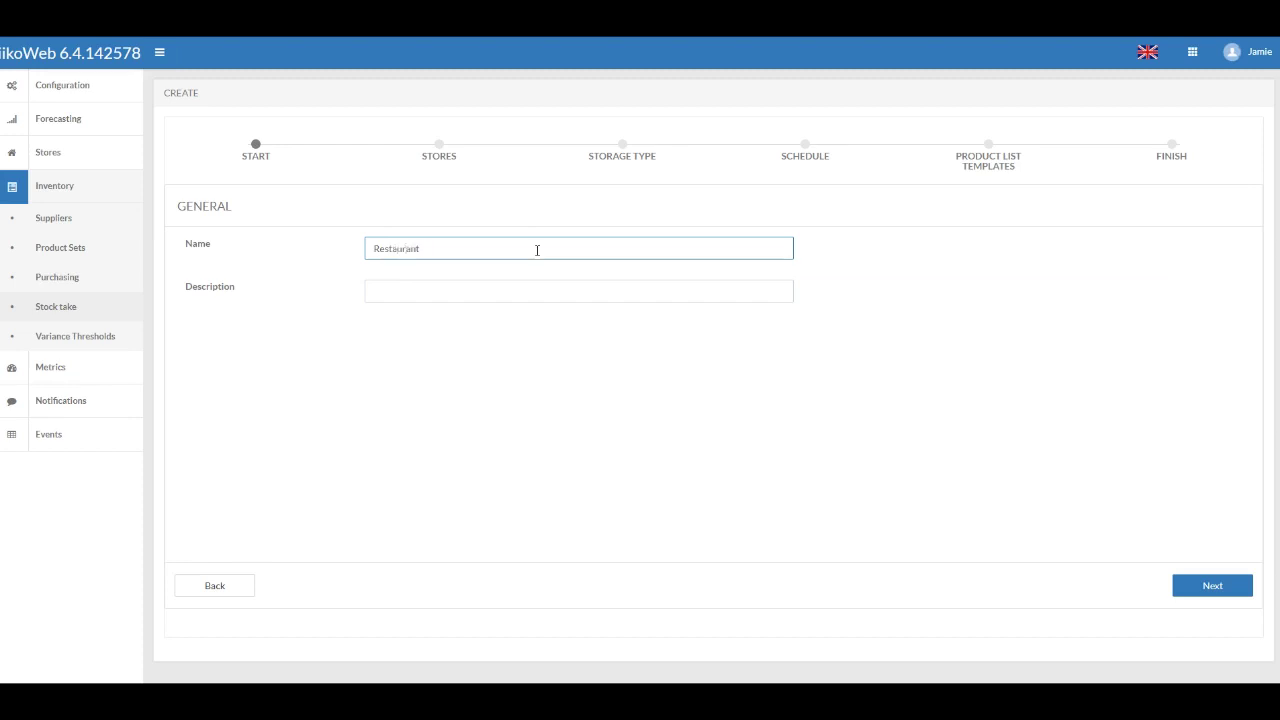
text( New Count)
click(500, 289)
text(Restaurant Alcohol Count)
click(552, 347)
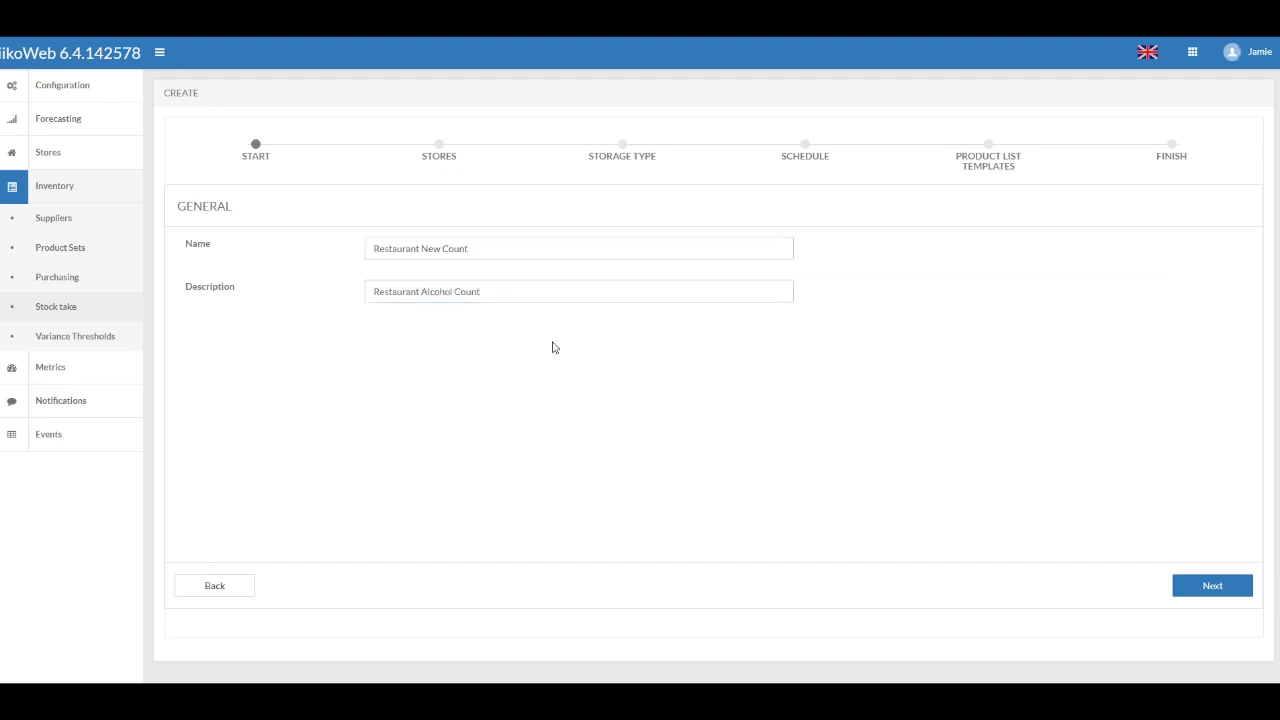
click(1205, 588)
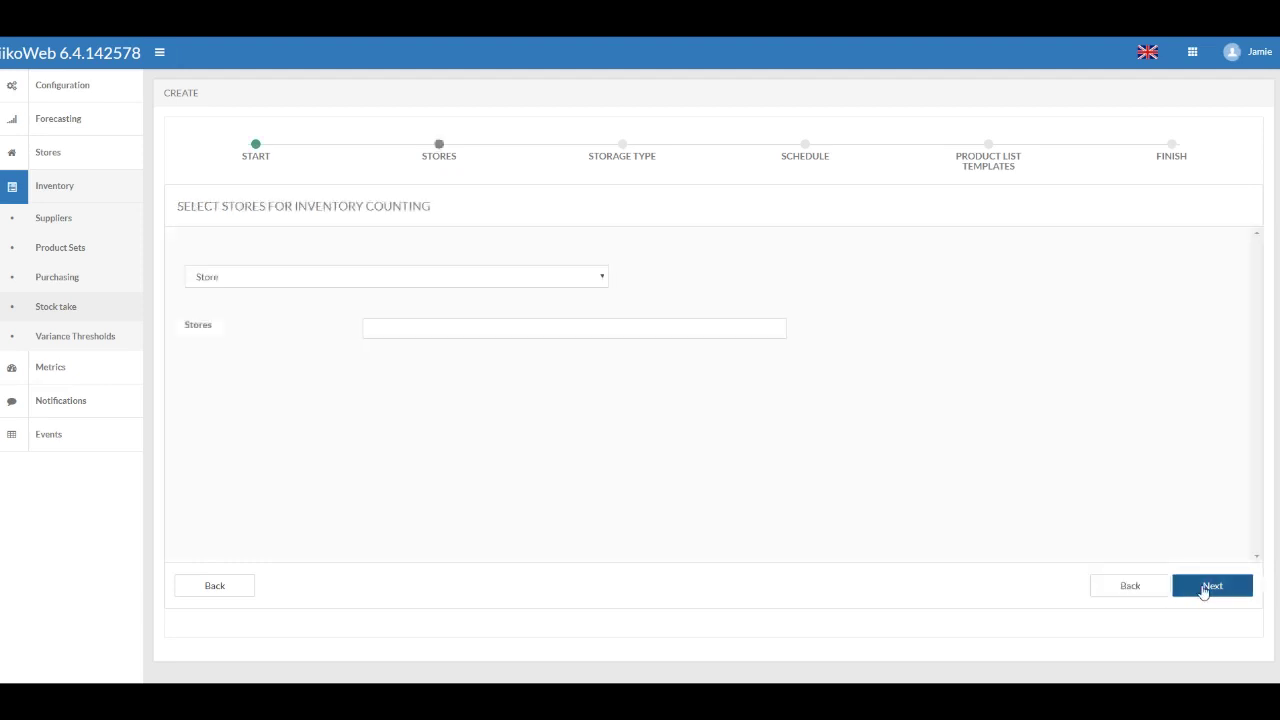
Examine the available stores and the store template and excluded store options, then return the selection mode to Store
click(607, 331)
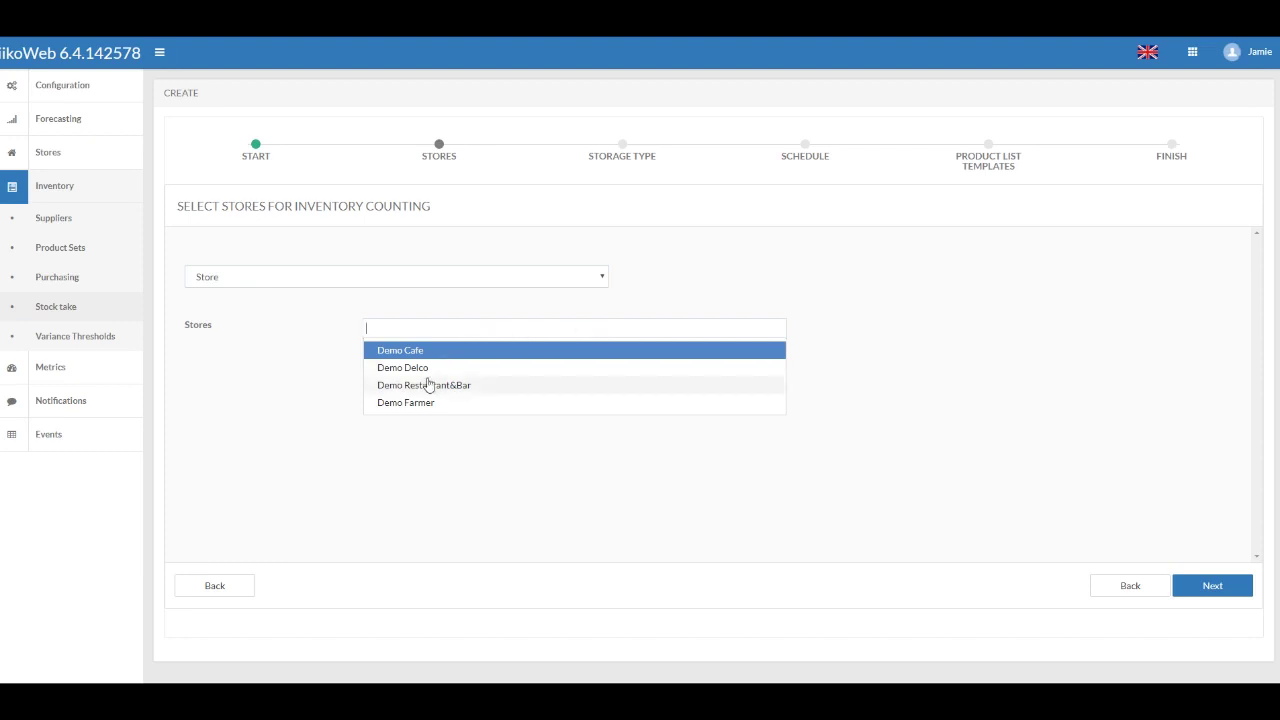
click(599, 283)
click(470, 293)
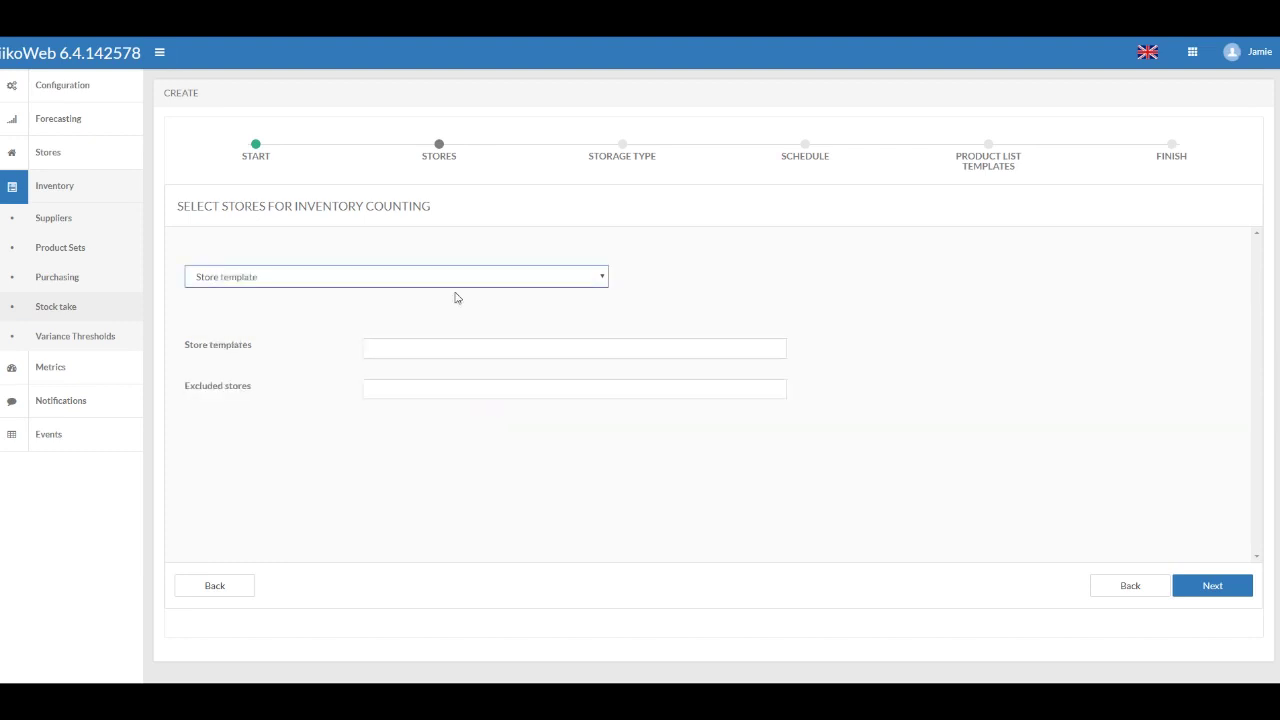
click(426, 348)
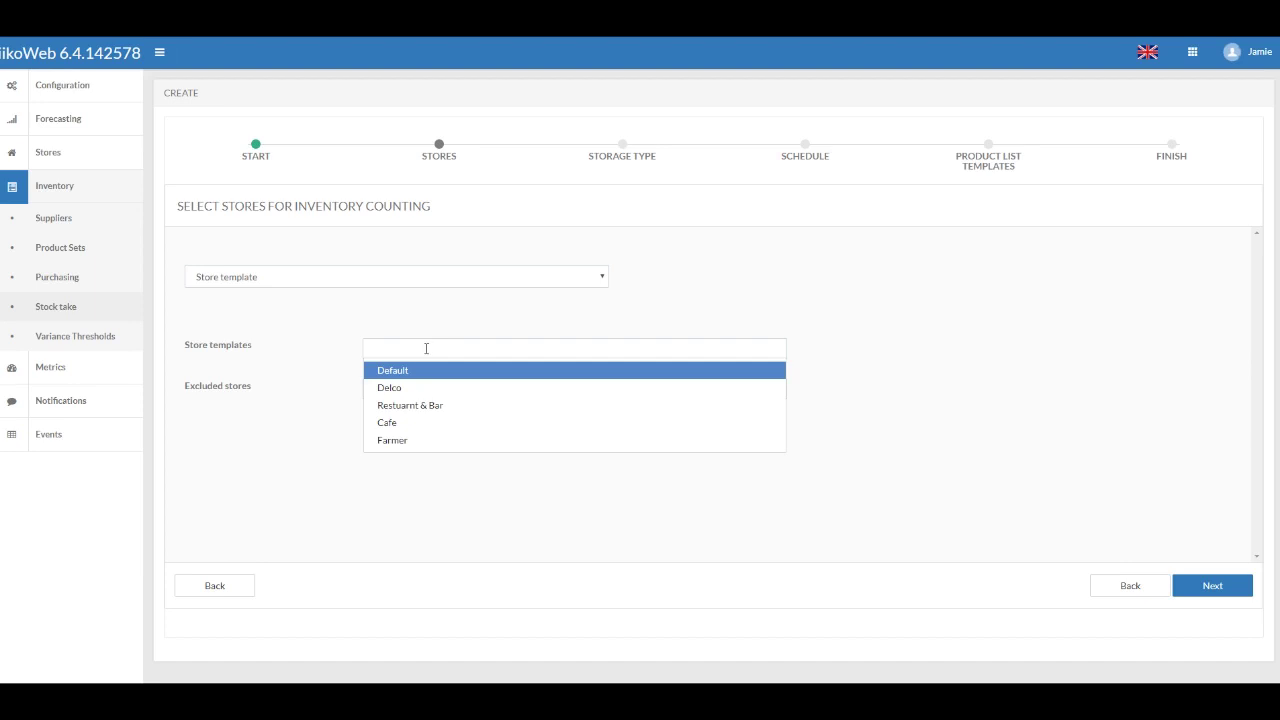
click(437, 324)
click(423, 389)
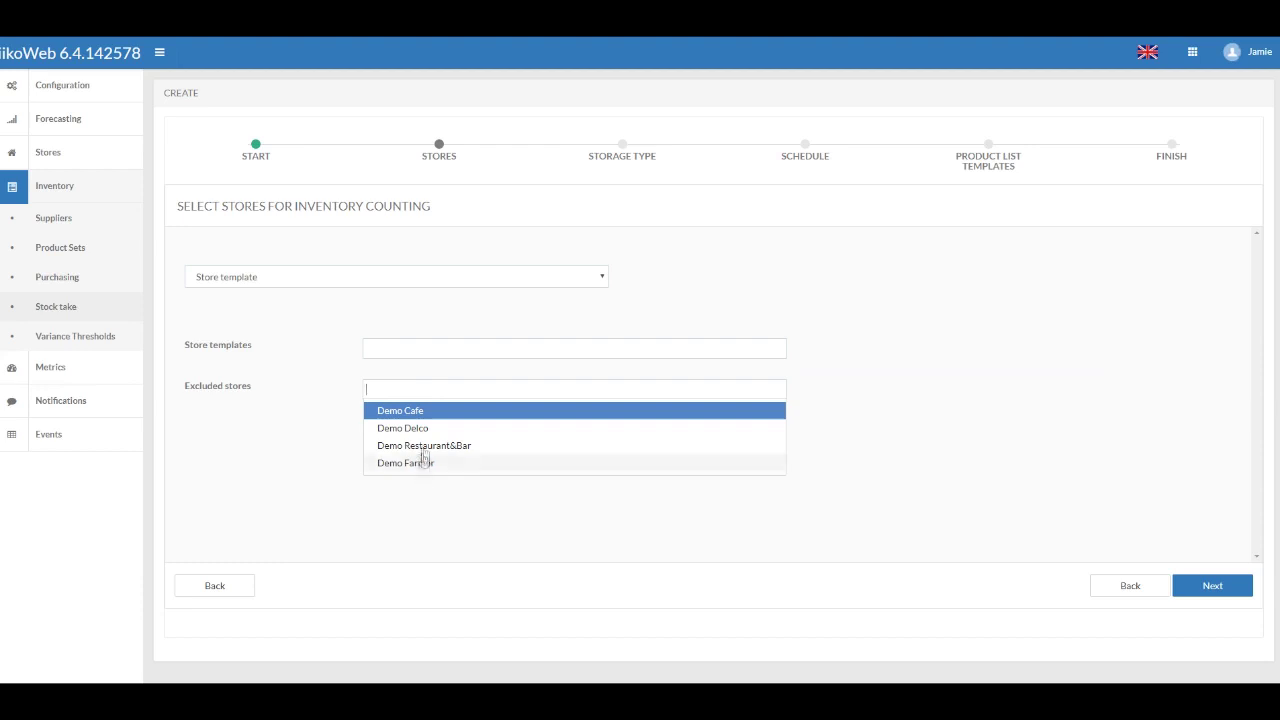
click(432, 324)
click(430, 283)
click(391, 305)
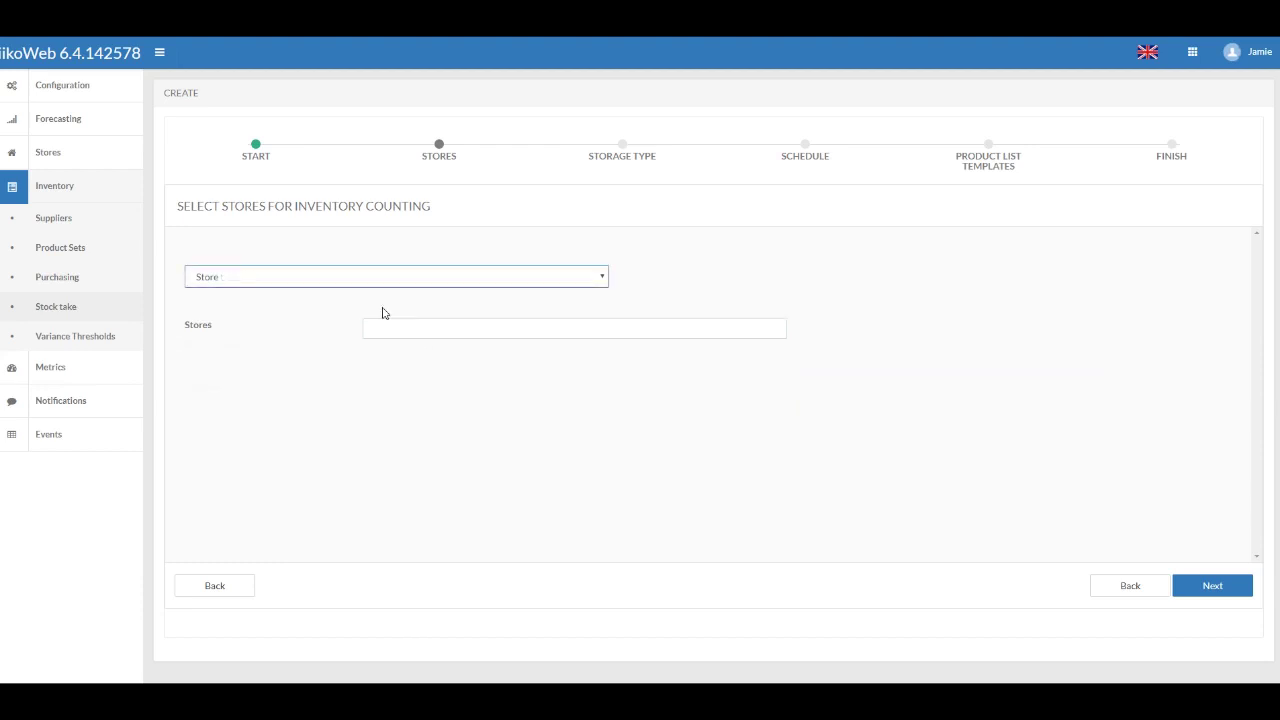
Select Demo Restaurant&Bar as the store to count and Bar 1 as the storage type, then continue to scheduling
click(391, 329)
click(414, 380)
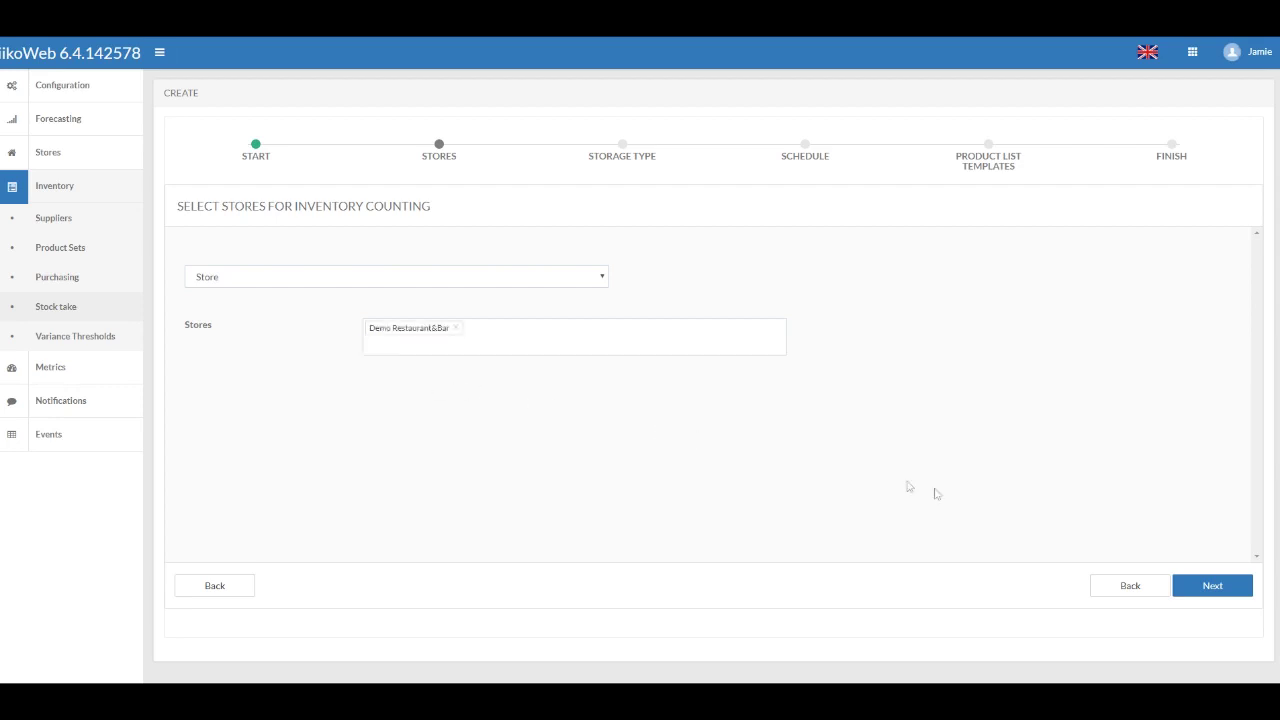
click(1213, 586)
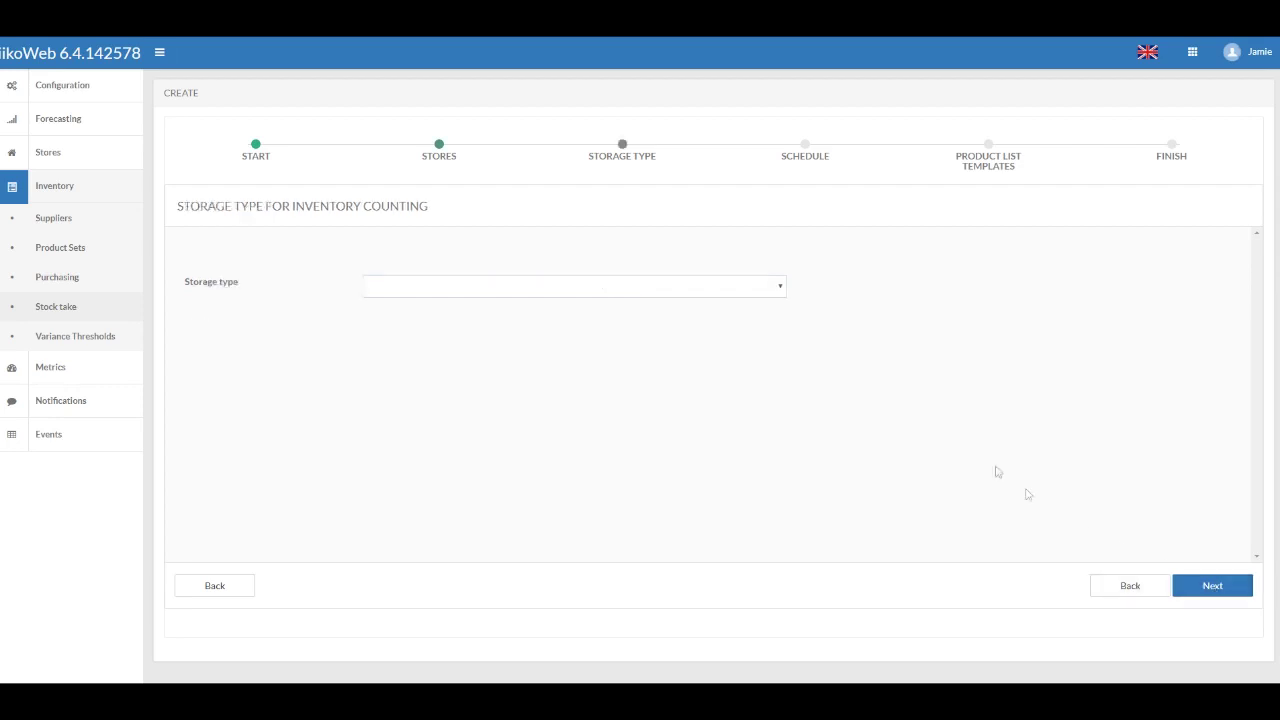
click(755, 288)
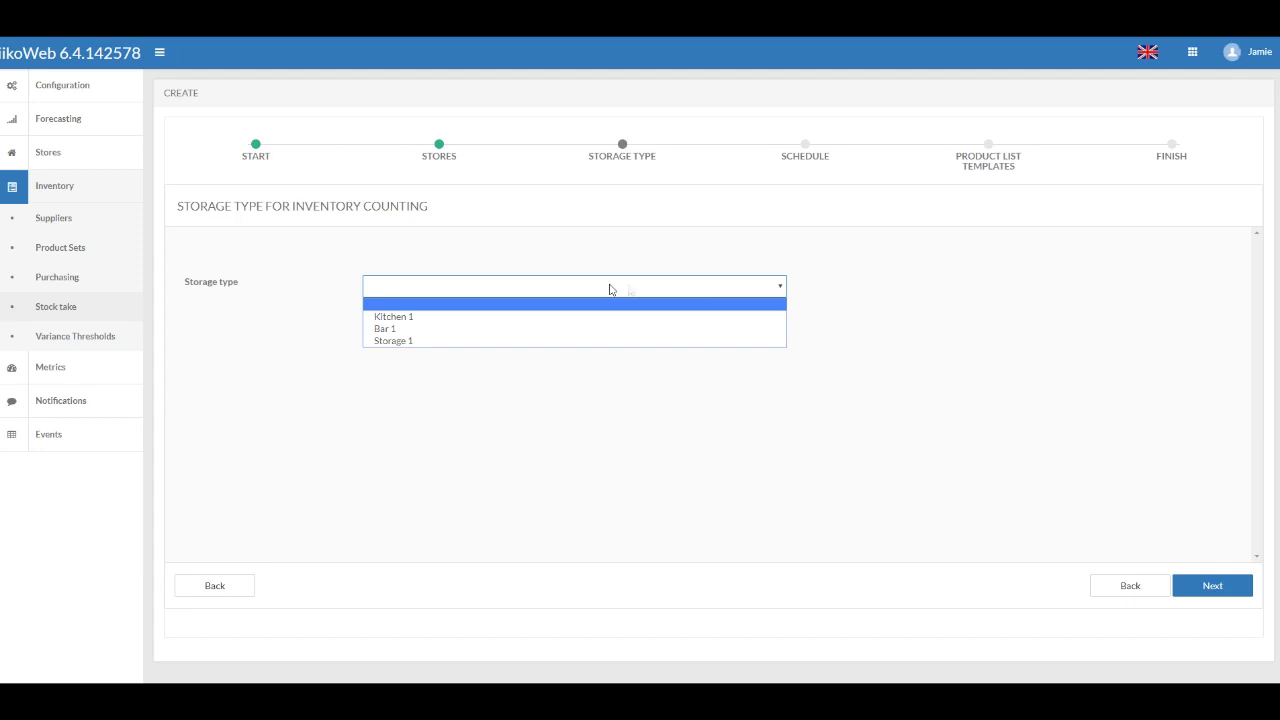
click(440, 329)
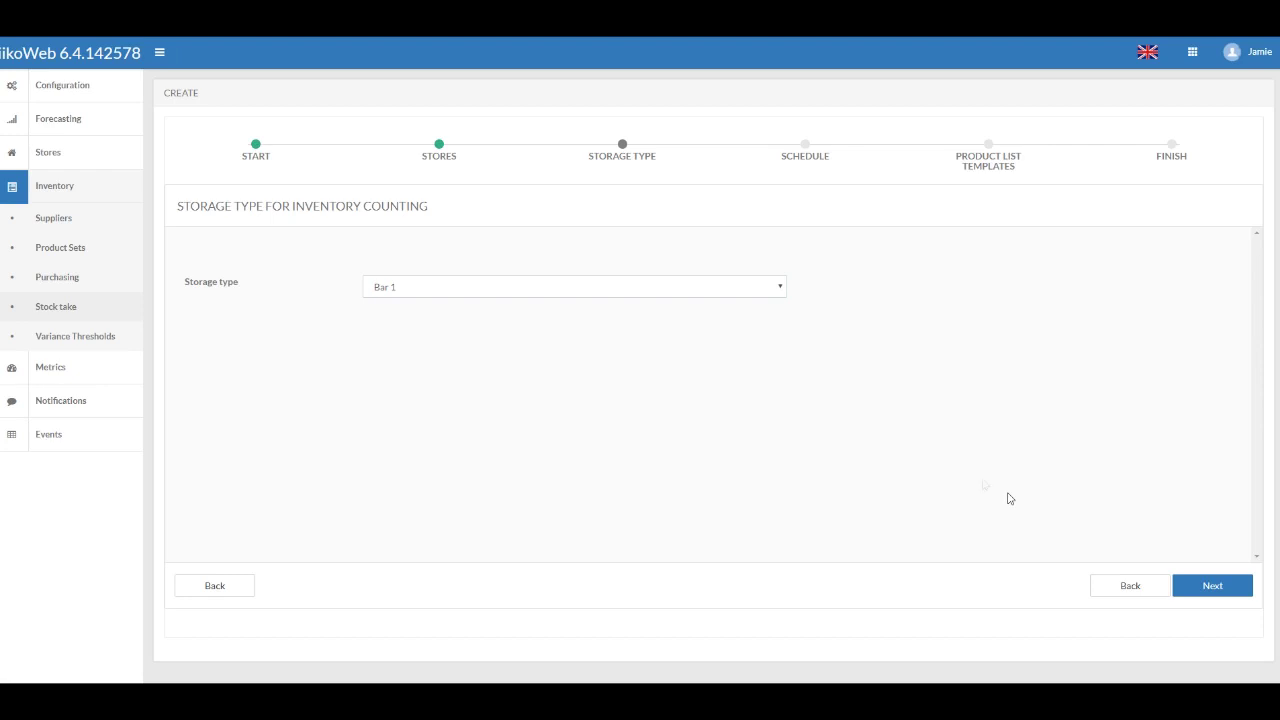
click(1211, 588)
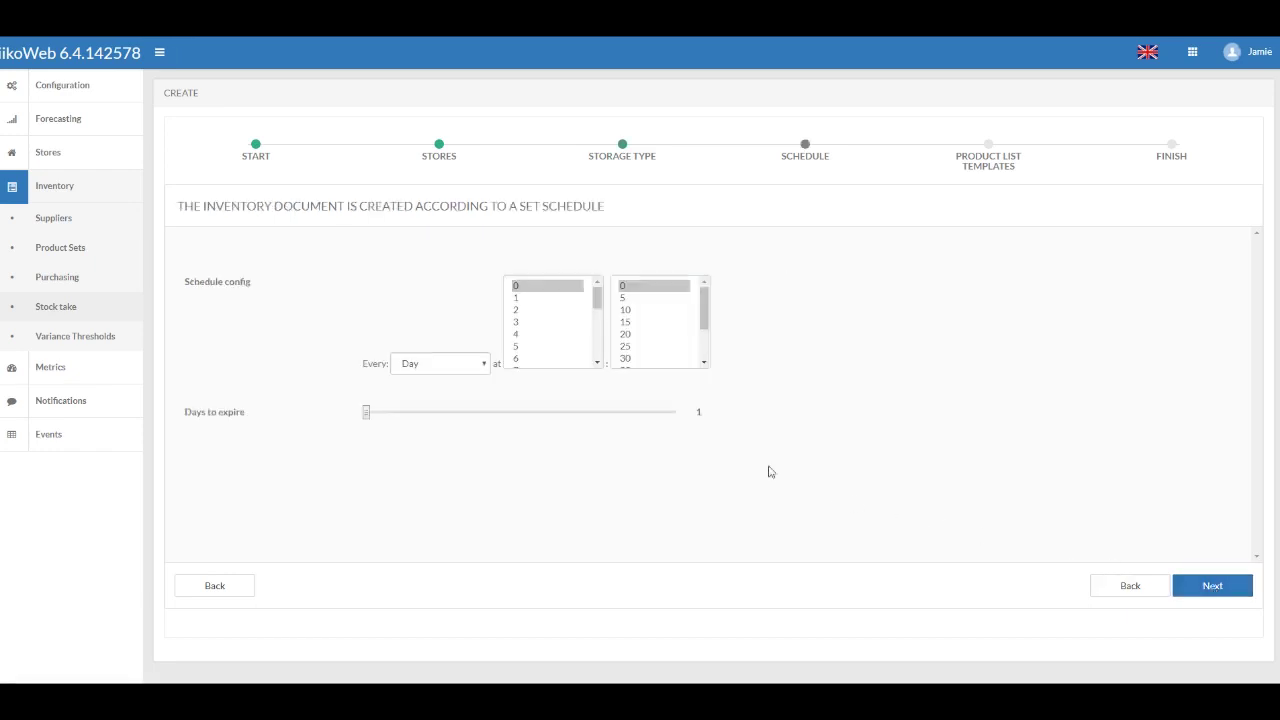
Schedule the inventory document for every day at 16:00
click(483, 365)
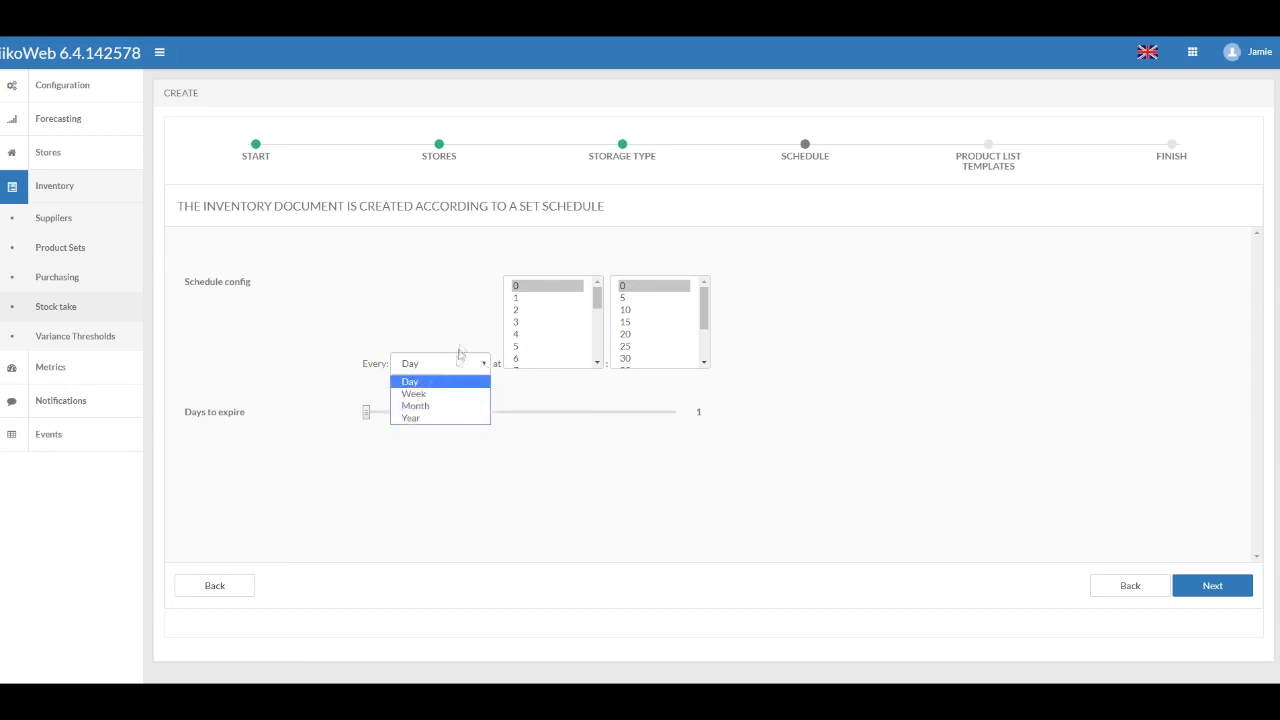
click(460, 343)
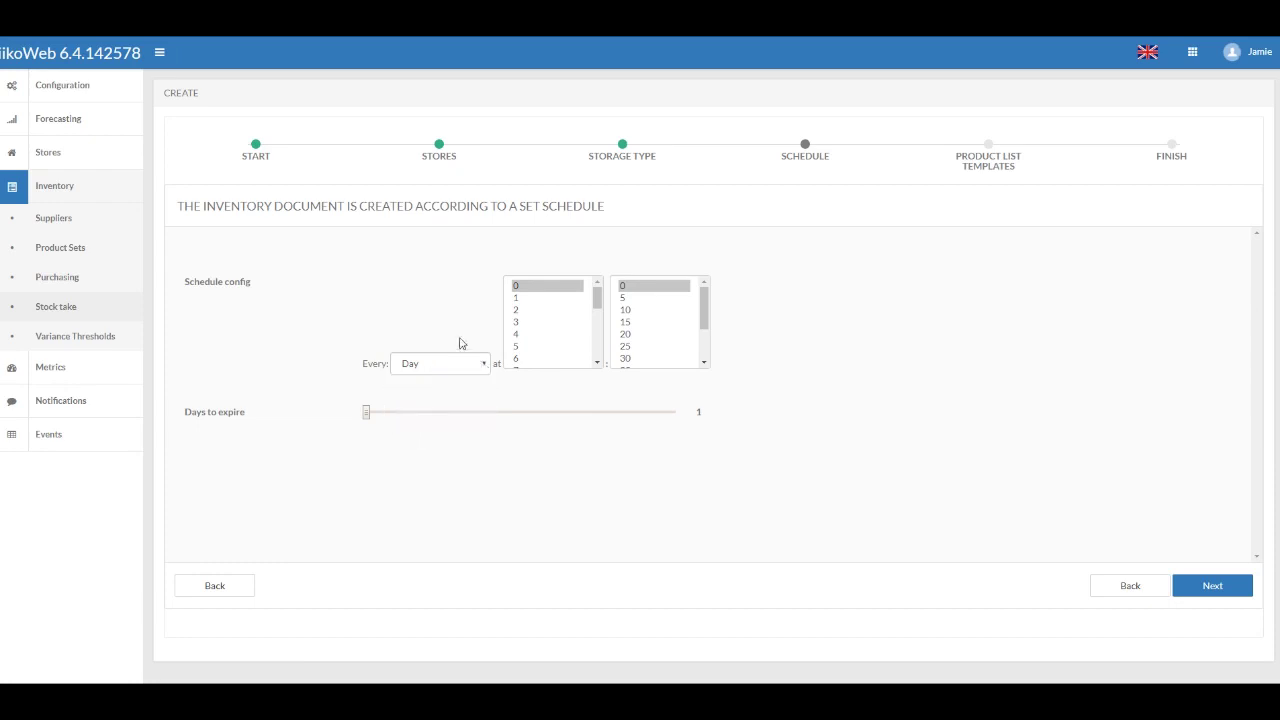
drag(597, 294, 597, 342)
click(556, 330)
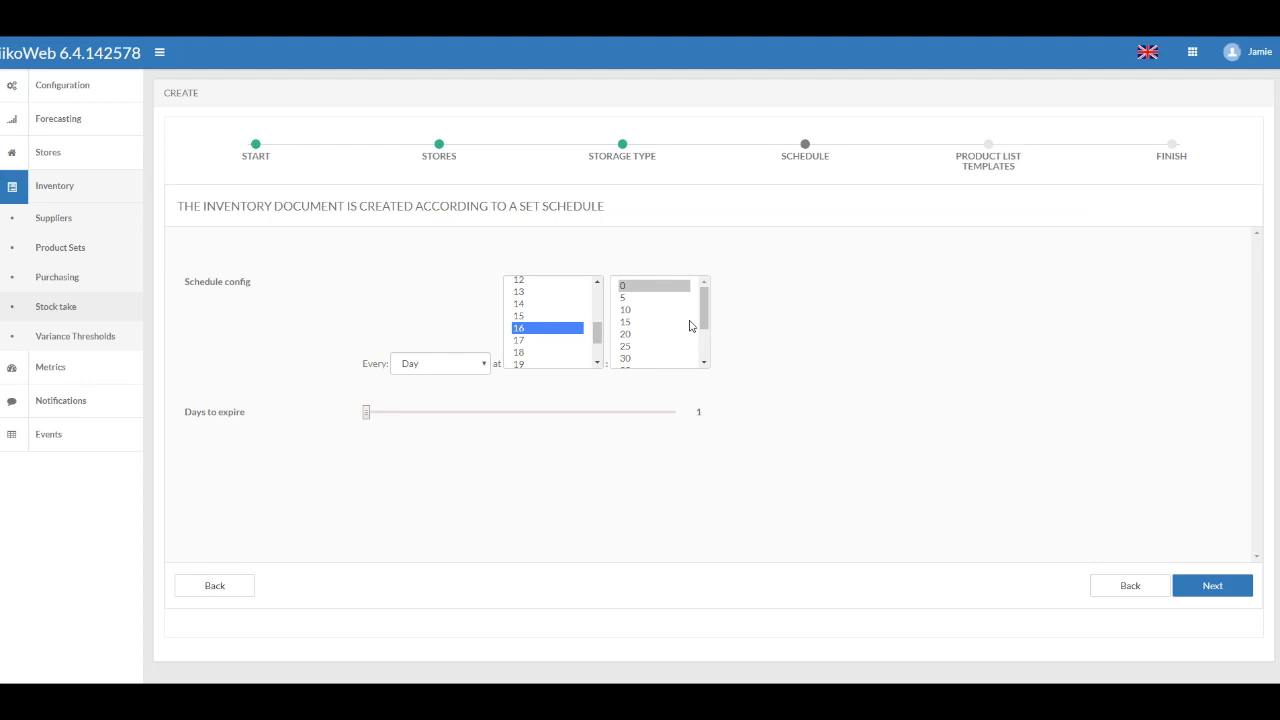
click(805, 356)
mouse_move(222, 421)
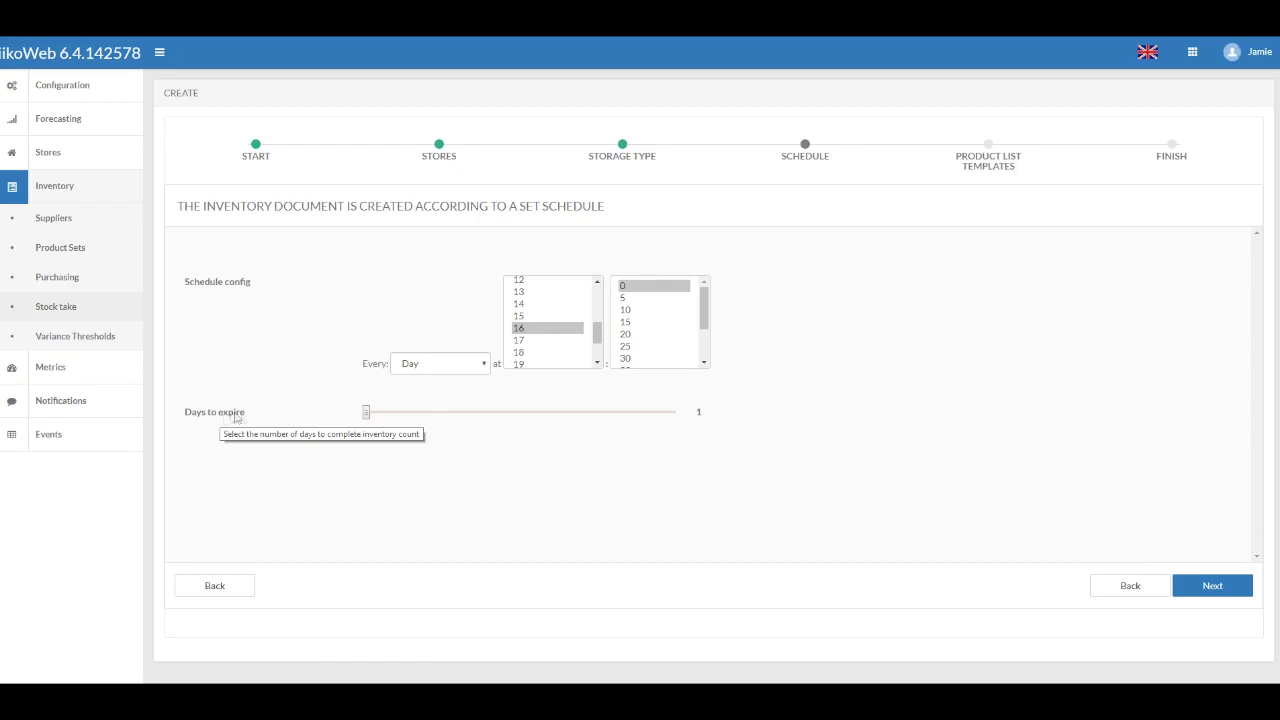
click(1213, 589)
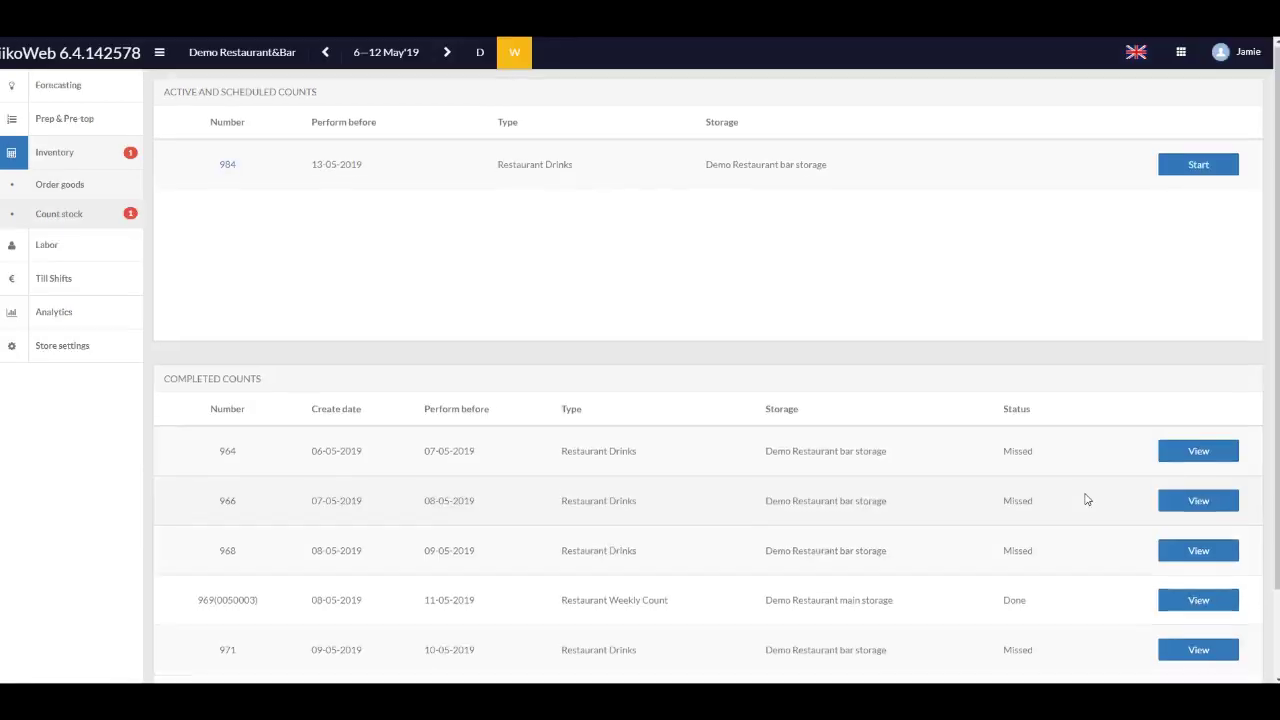
Review the completed stock counts of Demo Restaurant&Bar for the week of 6–12 May'19
scroll(1086, 498, down, 2)
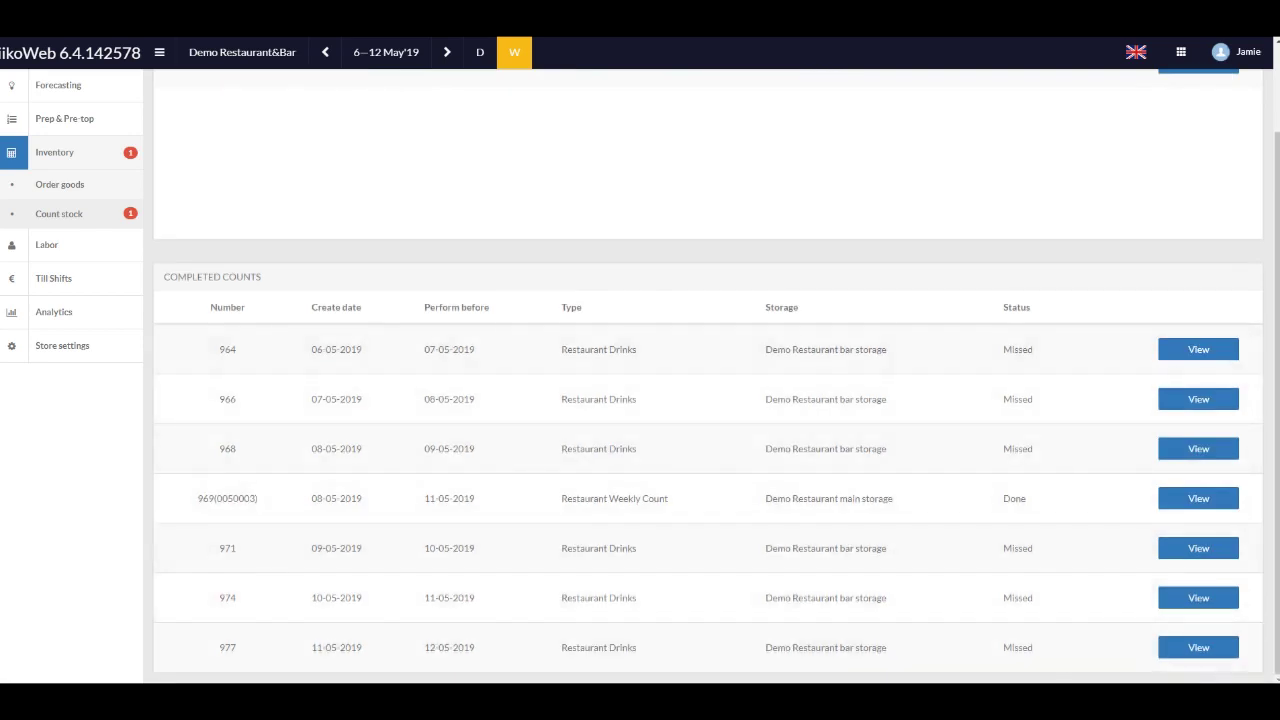
scroll(1194, 494, up, 2)
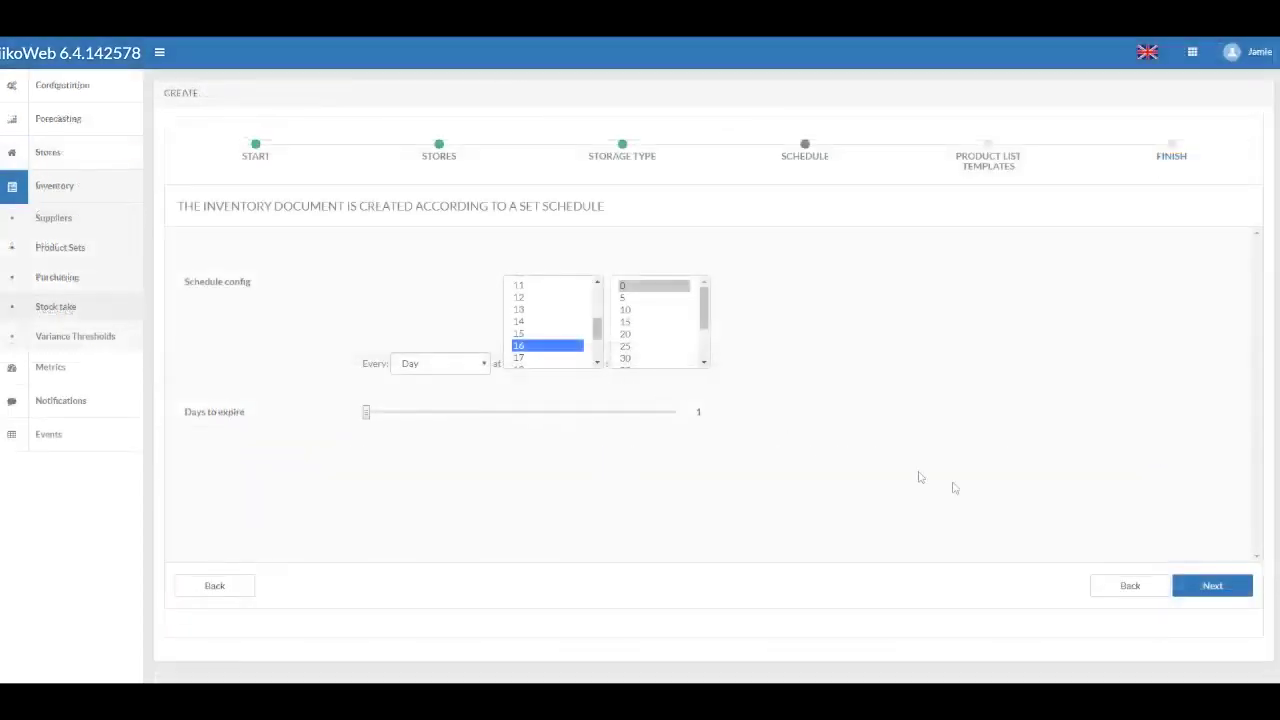
Choose the Restaurant Drinks product list template and save the stock take configuration
click(1210, 587)
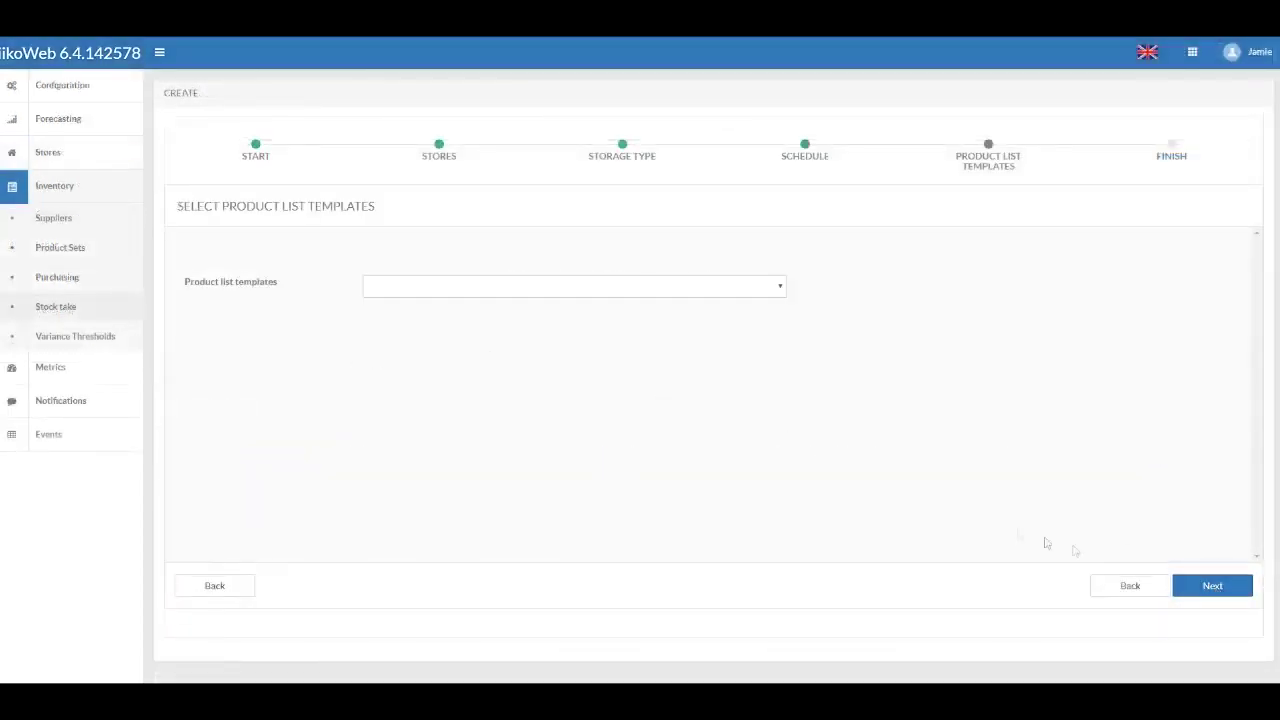
click(781, 288)
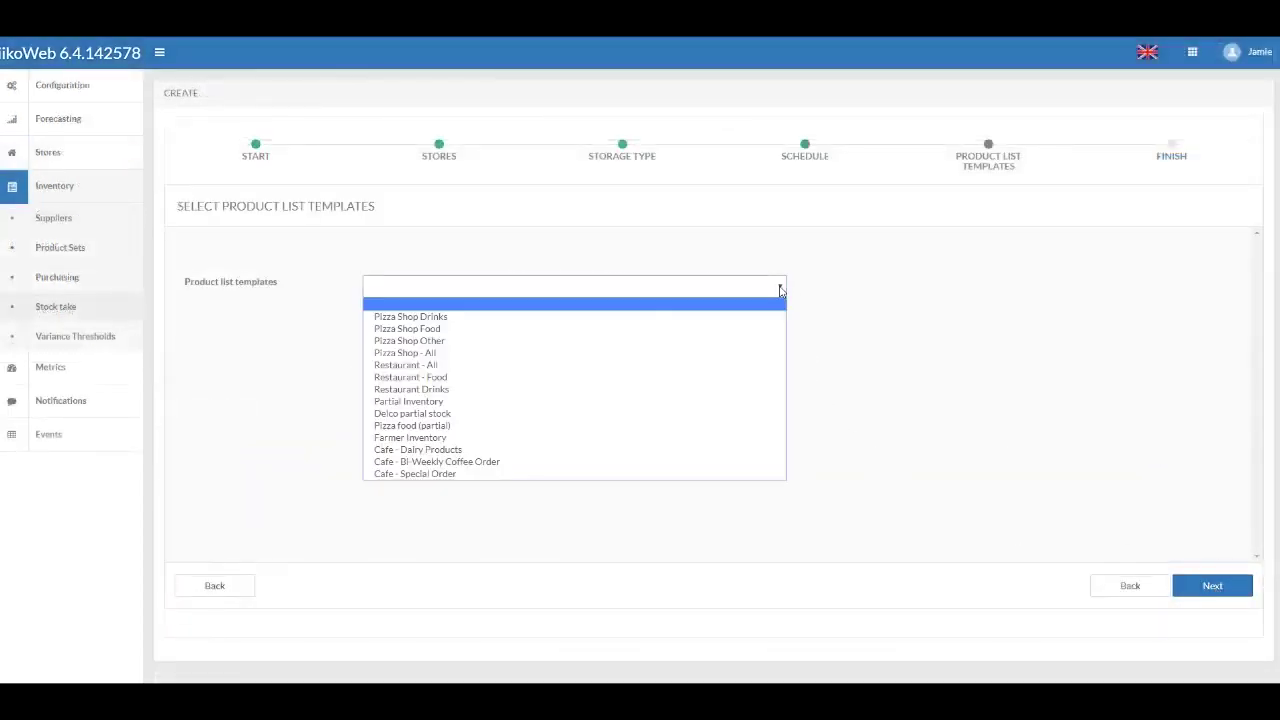
click(455, 390)
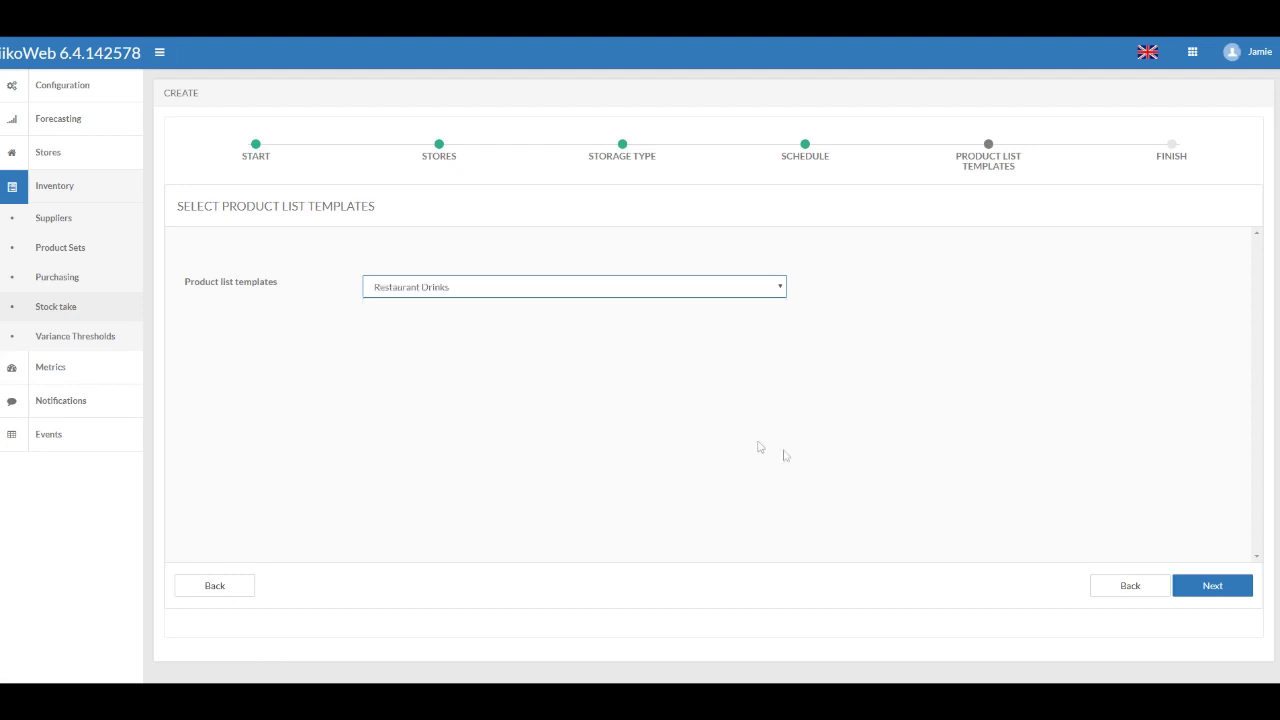
click(1221, 591)
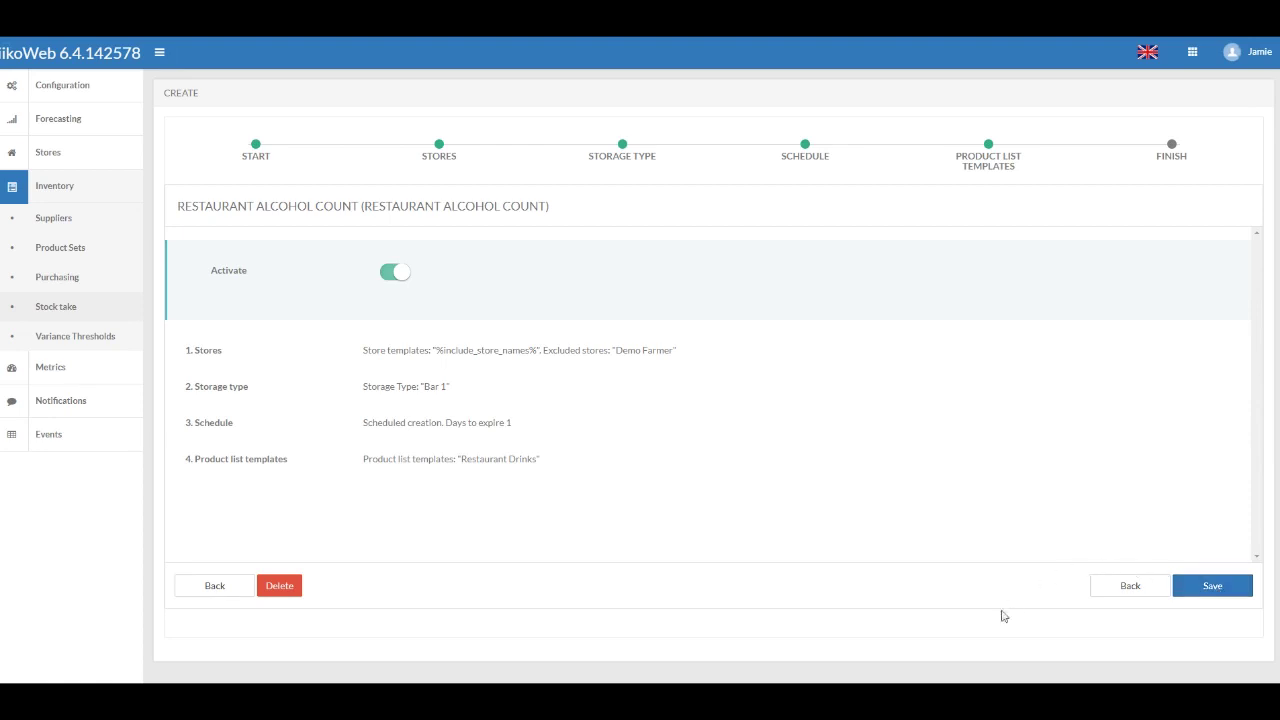
click(1213, 589)
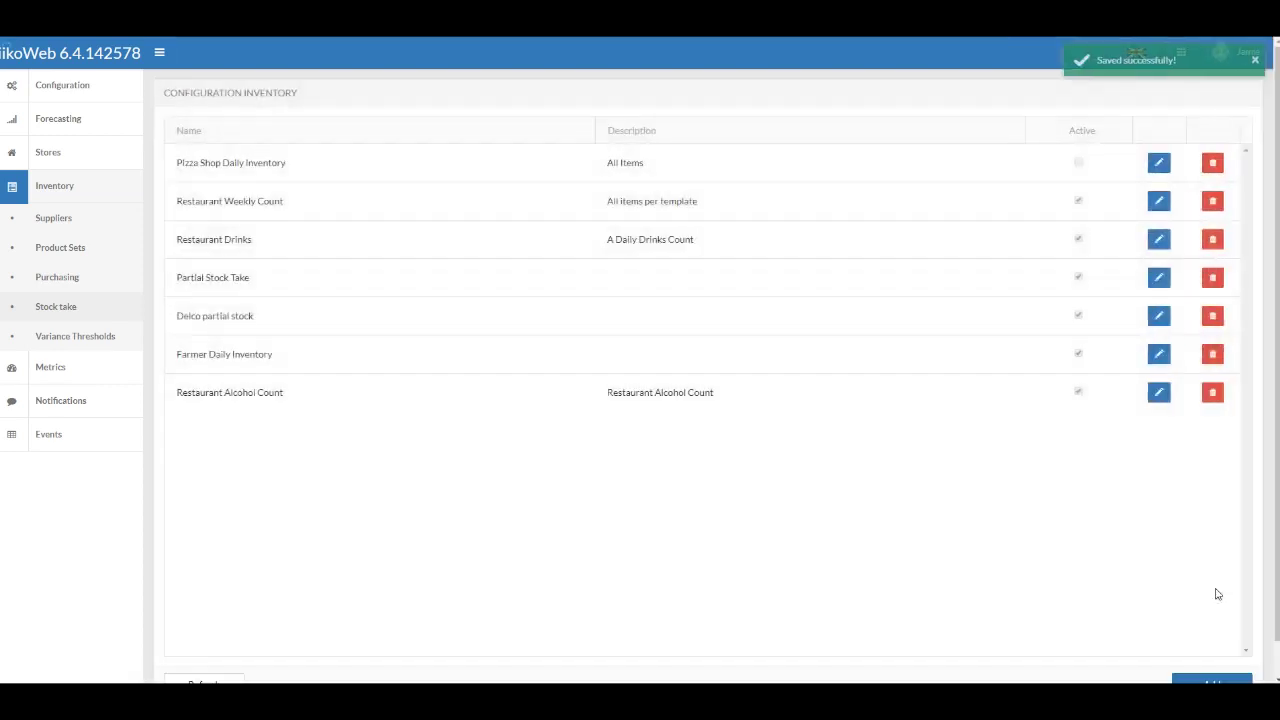